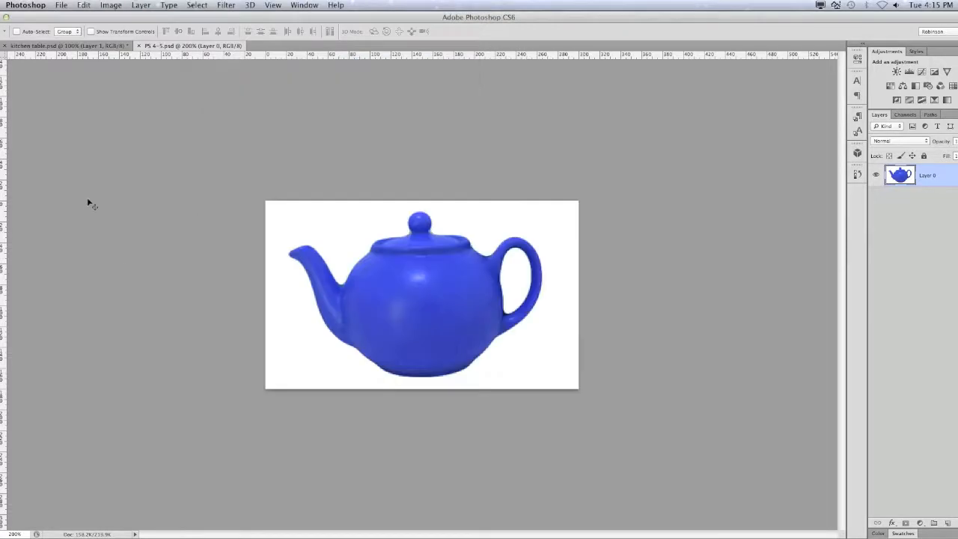
# Select the blue teapot in PS 4-5.psd with Color Range, using Sampled Colors, a fuzziness of 0 and Invert.
pyautogui.click(57, 46)
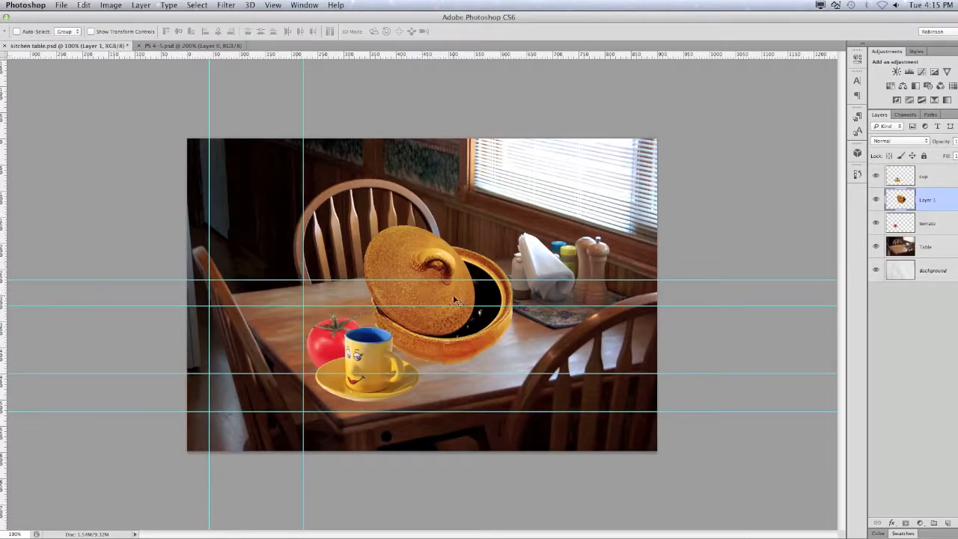
pyautogui.click(154, 46)
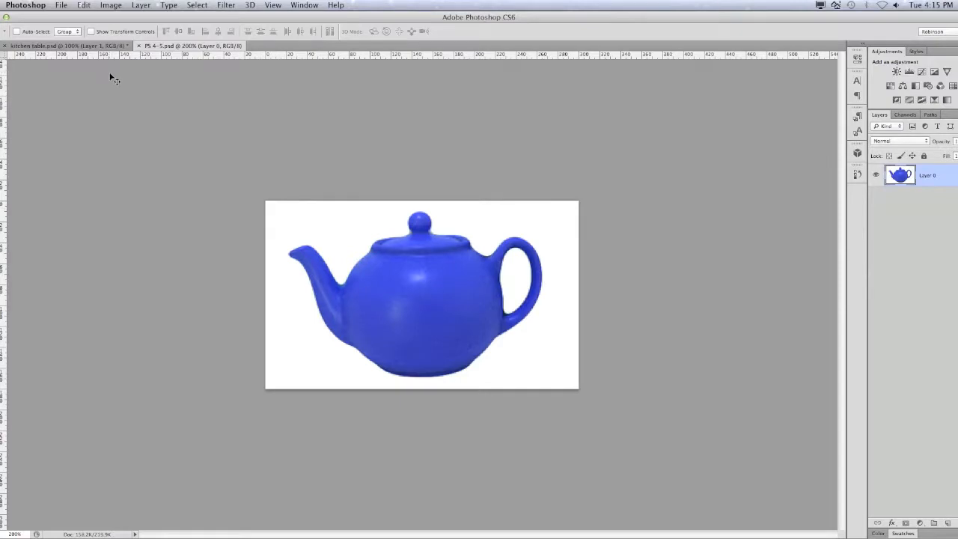
pyautogui.click(199, 5)
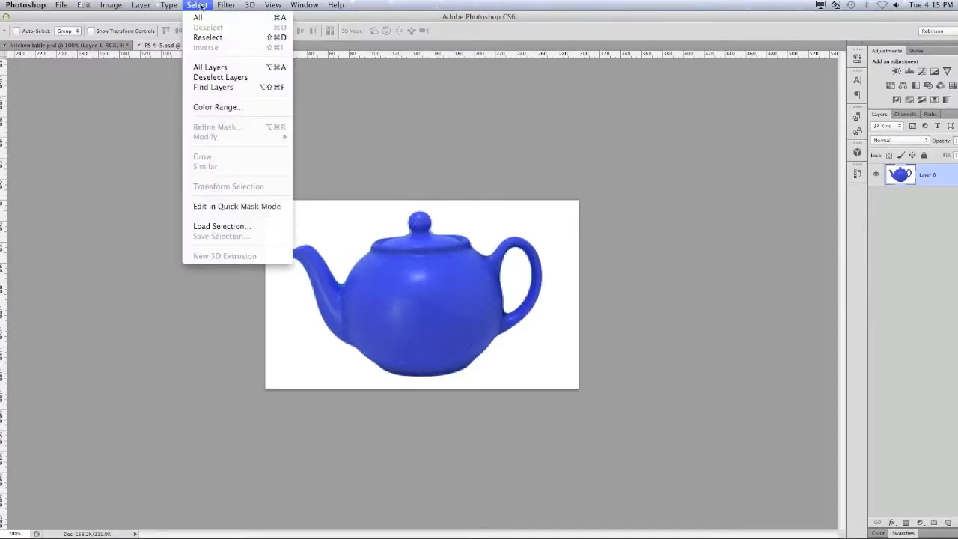
pyautogui.click(233, 109)
pyautogui.moveTo(610, 66); pyautogui.dragTo(597, 172)
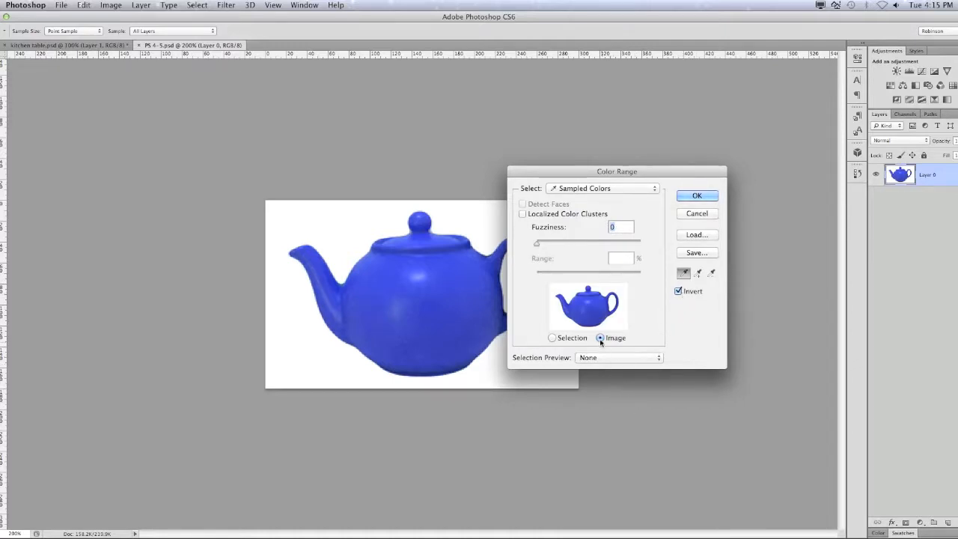
pyautogui.press('super')
pyautogui.press('super')
pyautogui.press('super')
pyautogui.press('super')
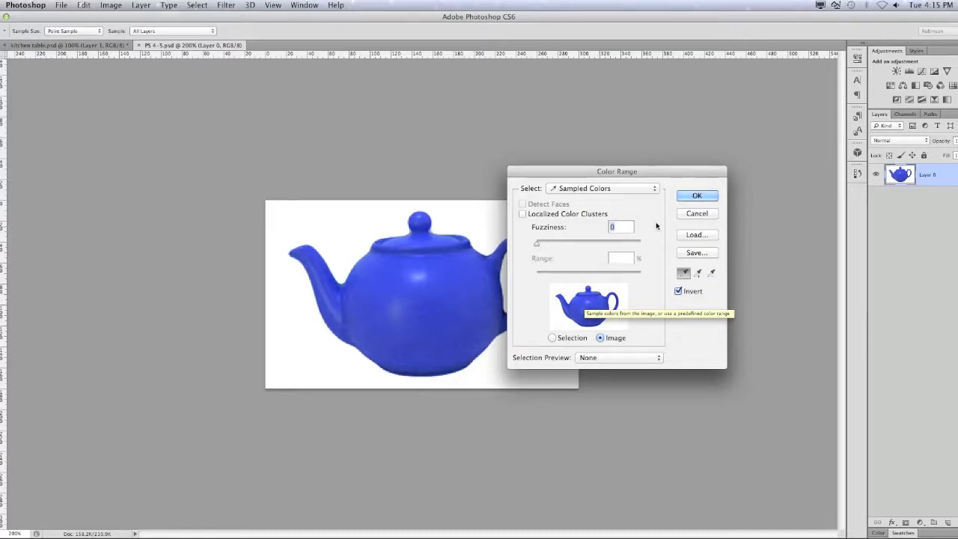
pyautogui.click(689, 199)
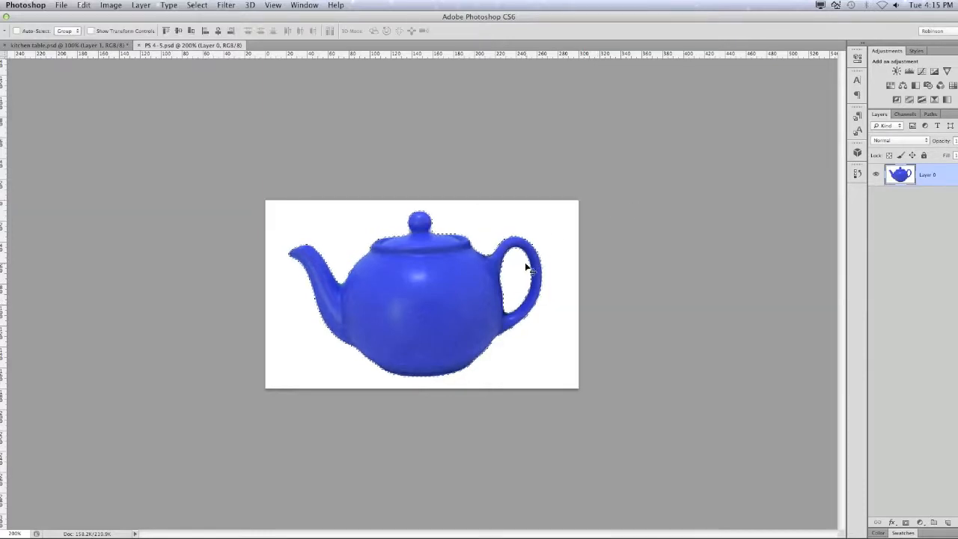
# Move the selected teapot into kitchen table.psd at the table's far left end and defringe its layer by 2 pixels.
pyautogui.moveTo(445, 309); pyautogui.dragTo(123, 89)
pyautogui.moveTo(356, 300); pyautogui.dragTo(264, 245)
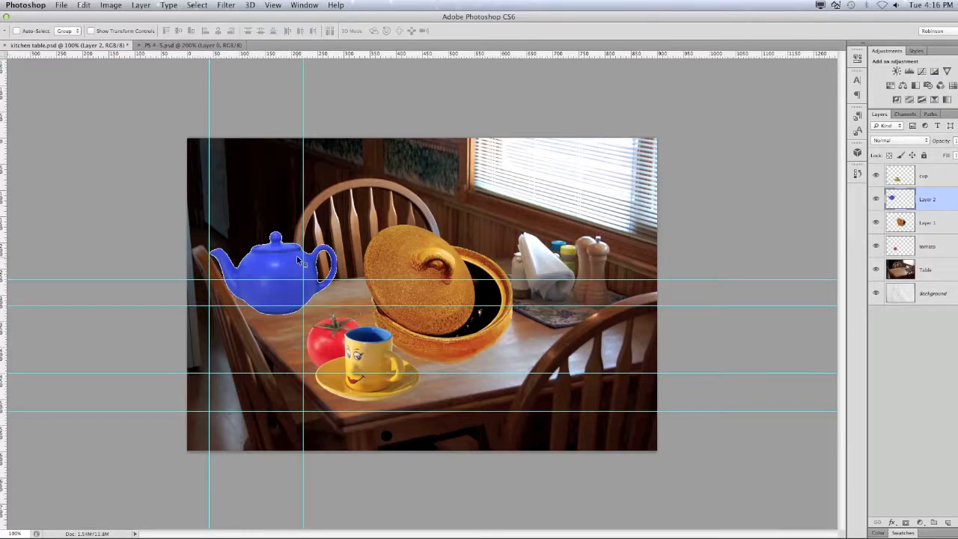
pyautogui.click(140, 5)
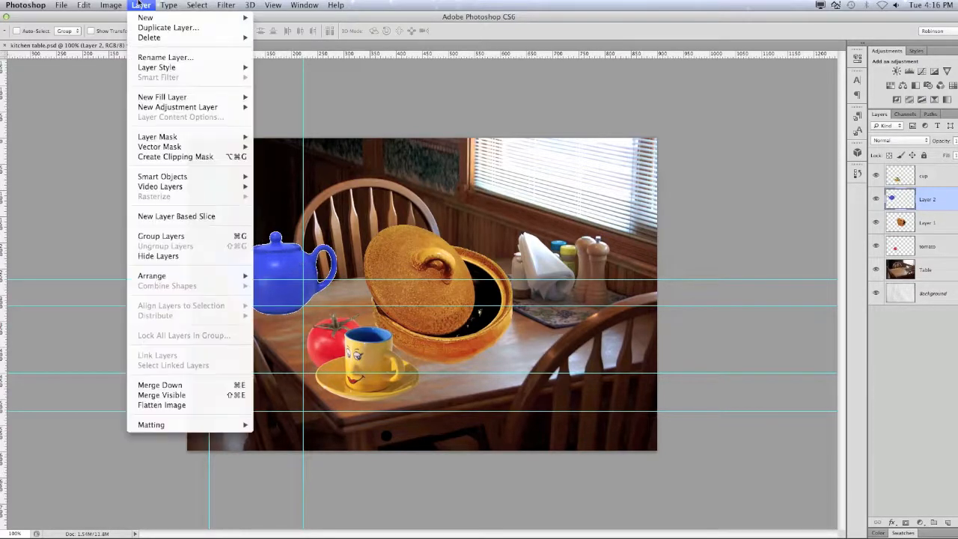
pyautogui.moveTo(213, 424)
pyautogui.click(291, 435)
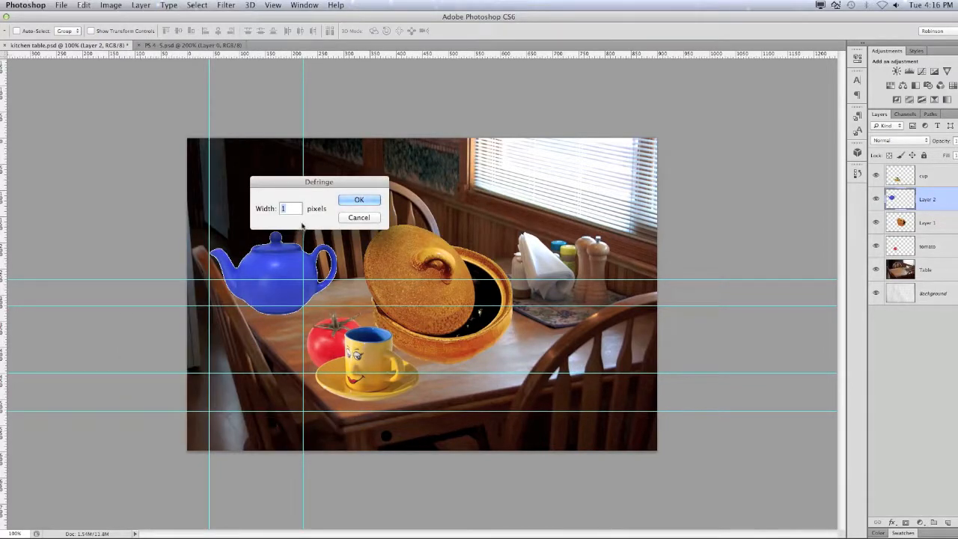
pyautogui.write('2')
pyautogui.press('Return')
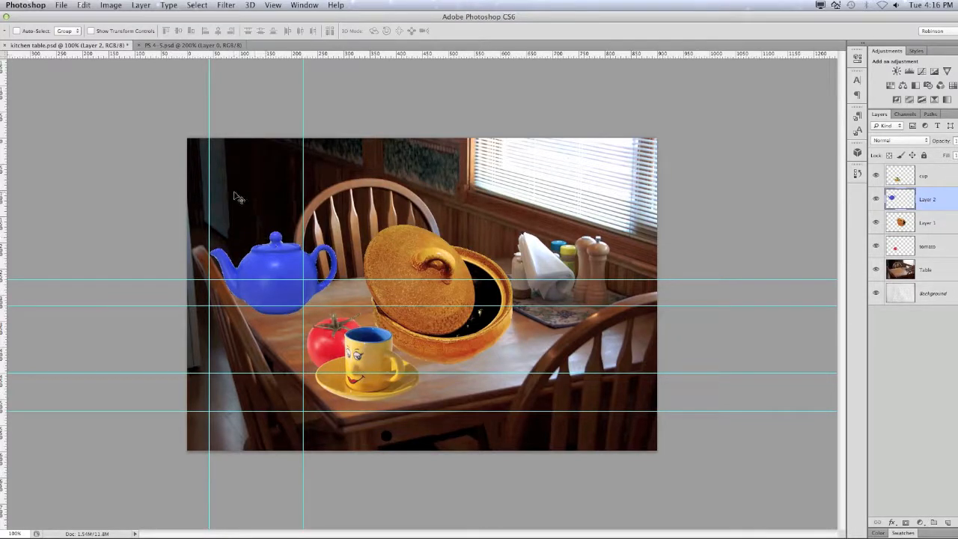
# Open PS 4-6.psd from the Chapter 4 folder at 200% magnification.
pyautogui.press('super+o')
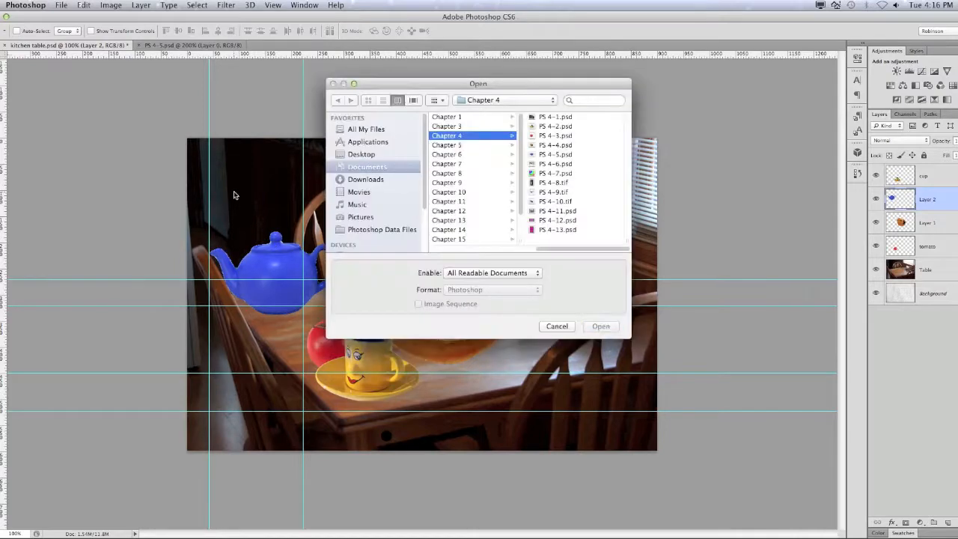
pyautogui.click(555, 164)
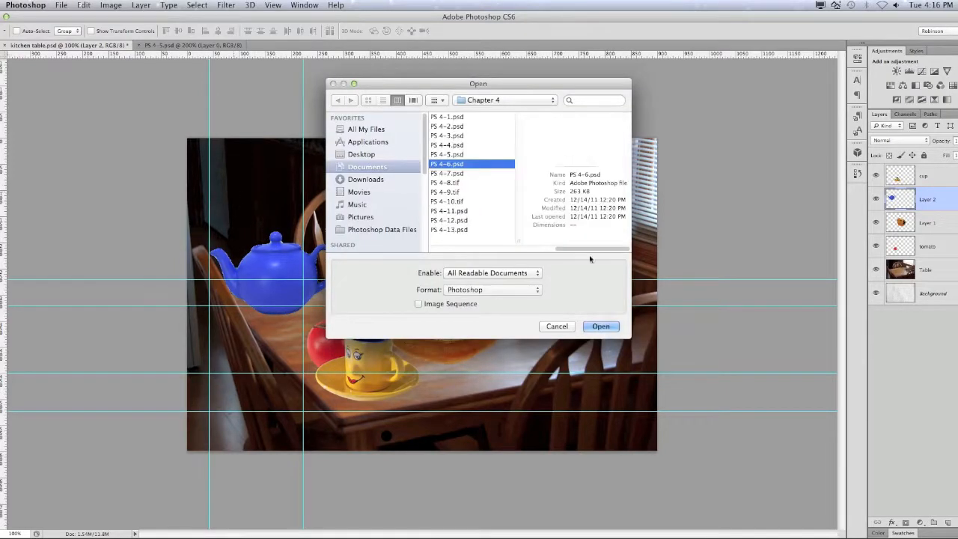
pyautogui.click(600, 326)
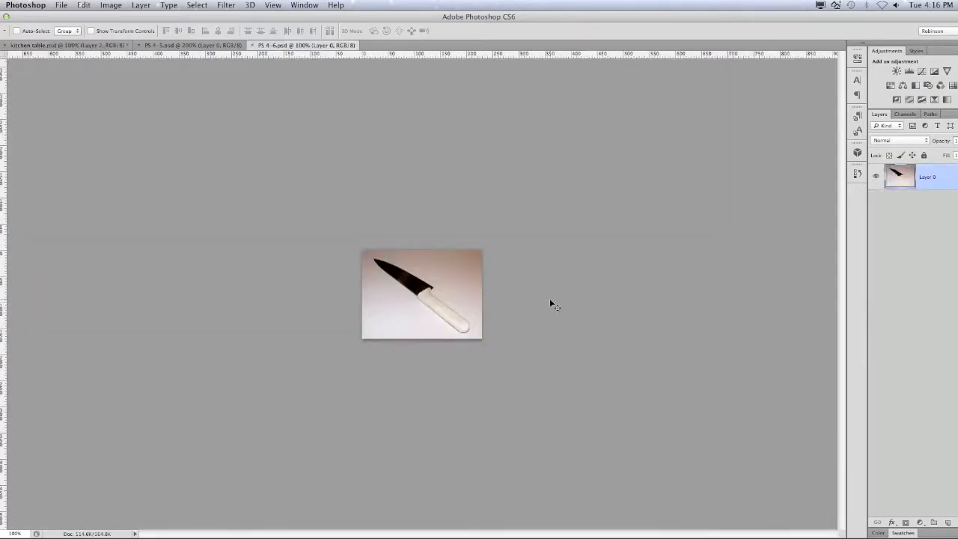
pyautogui.press('super+equal')
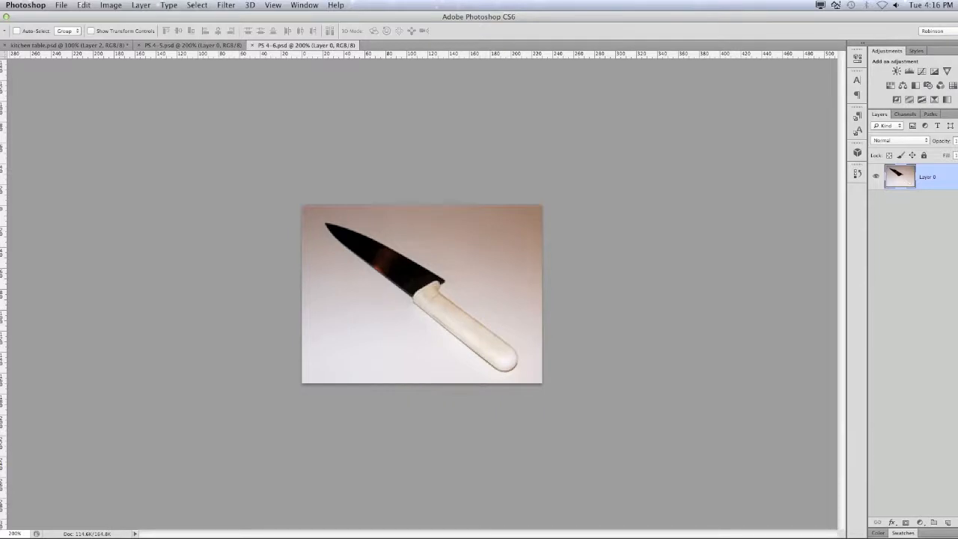
# Select the knife's blade with the Magic Wand at a tolerance of 50, undoing the stray selection made from the handle.
pyautogui.click(5, 99)
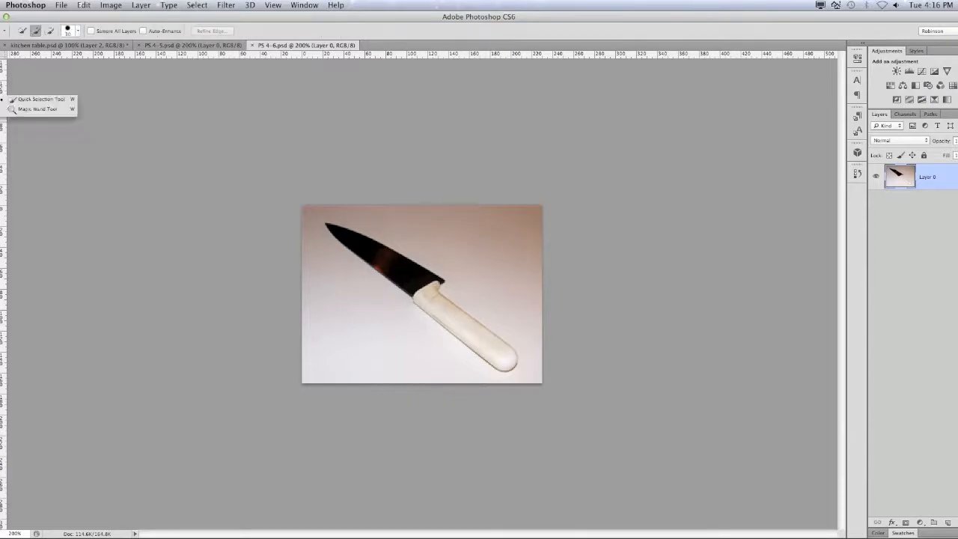
pyautogui.click(36, 109)
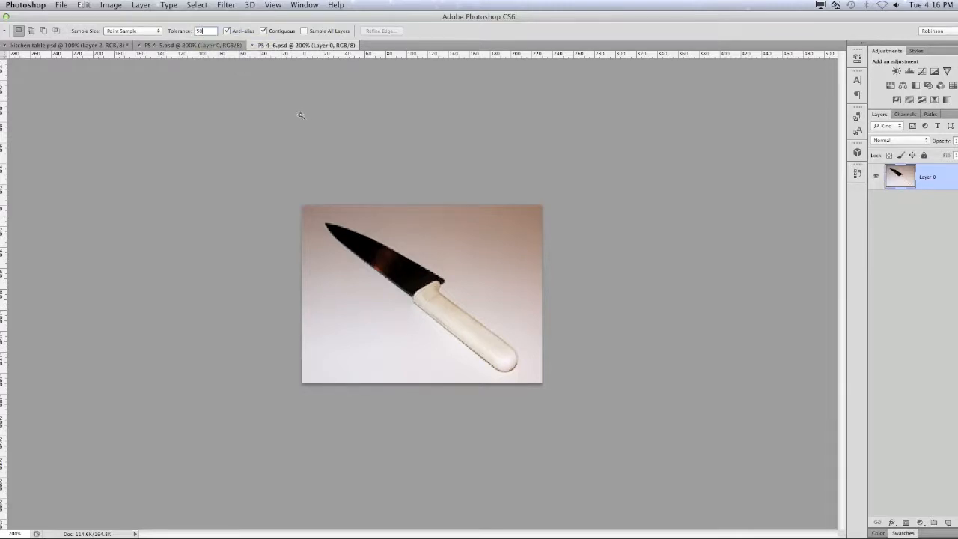
pyautogui.click(405, 274)
pyautogui.click(429, 303)
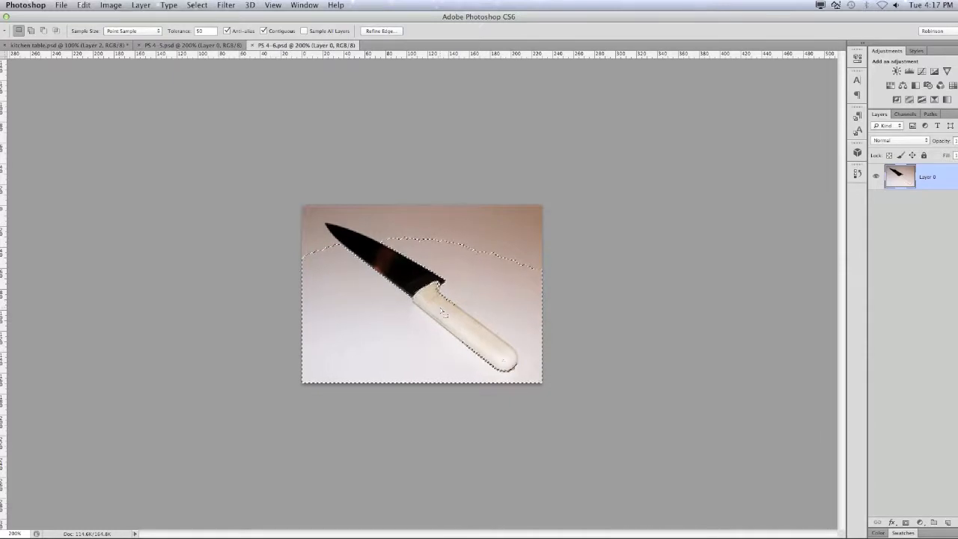
pyautogui.press('super+z')
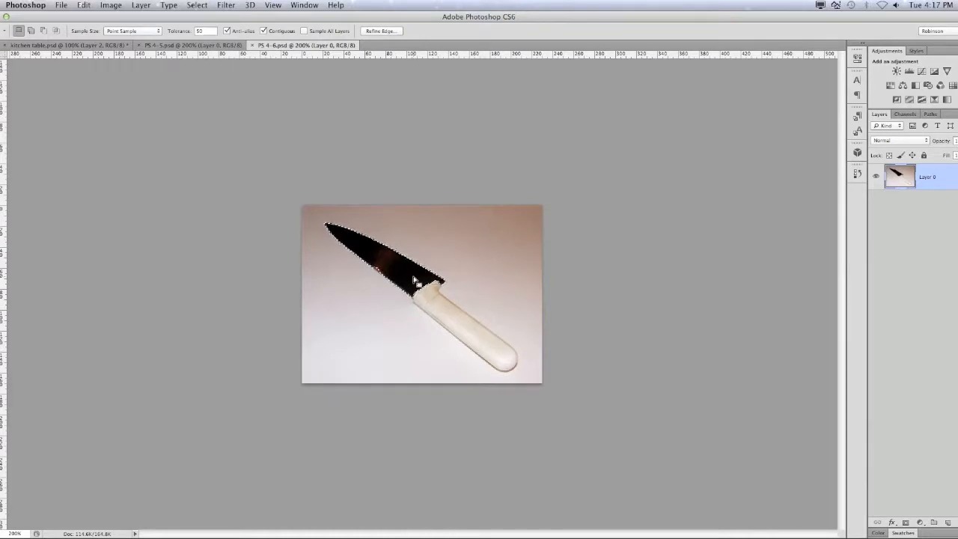
# Try subtracting areas of the blade from the selection with the Magic Wand.
pyautogui.press('alt')
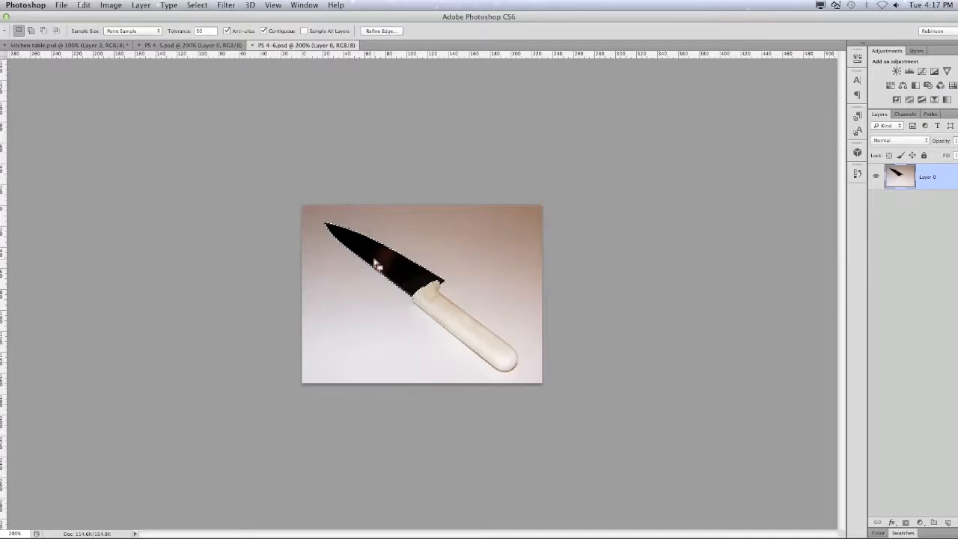
pyautogui.press('alt')
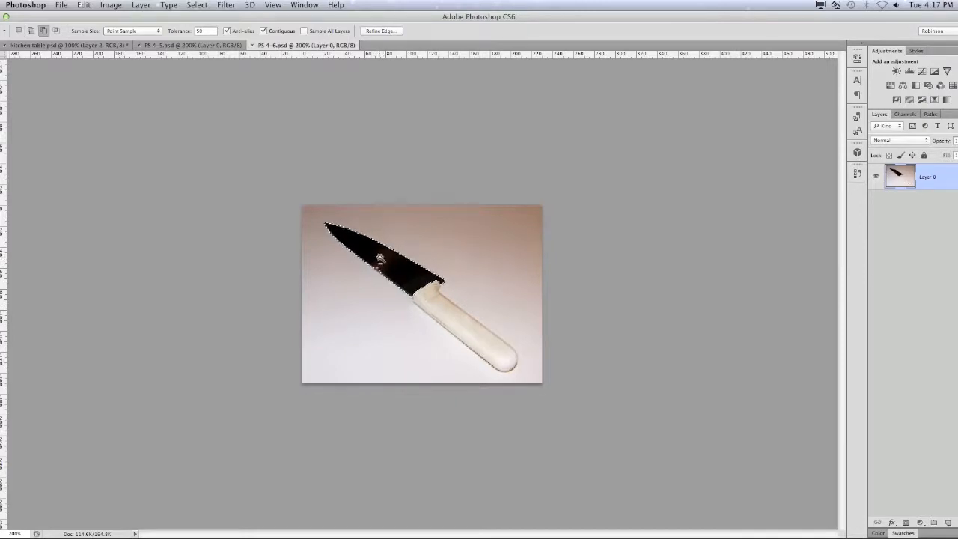
pyautogui.keyDown('alt'); pyautogui.click(380, 258); pyautogui.keyUp('alt')
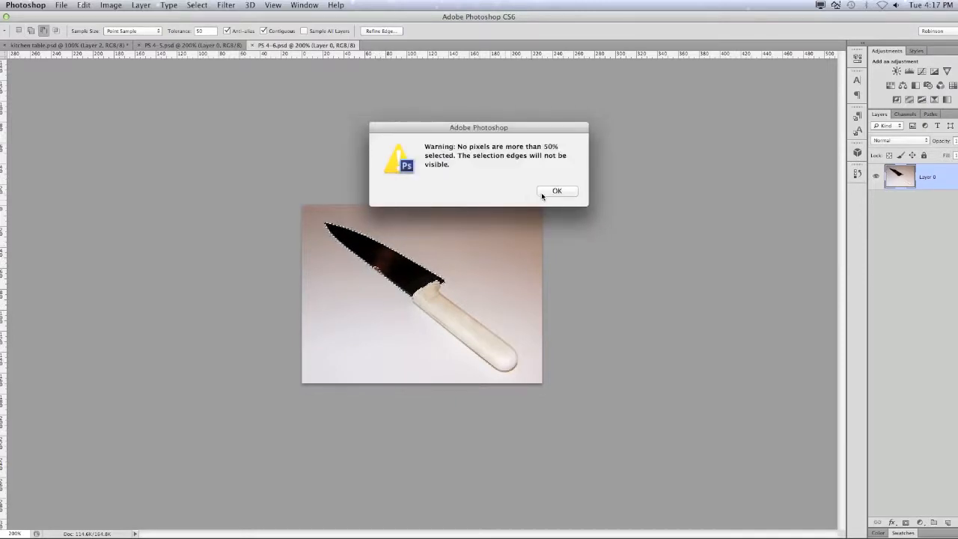
pyautogui.click(557, 191)
pyautogui.press('alt')
pyautogui.click(362, 255)
pyautogui.press('alt')
# Try adding the knife's handle to the blade selection with the Magic Wand, and deselect everything.
pyautogui.press('shift')
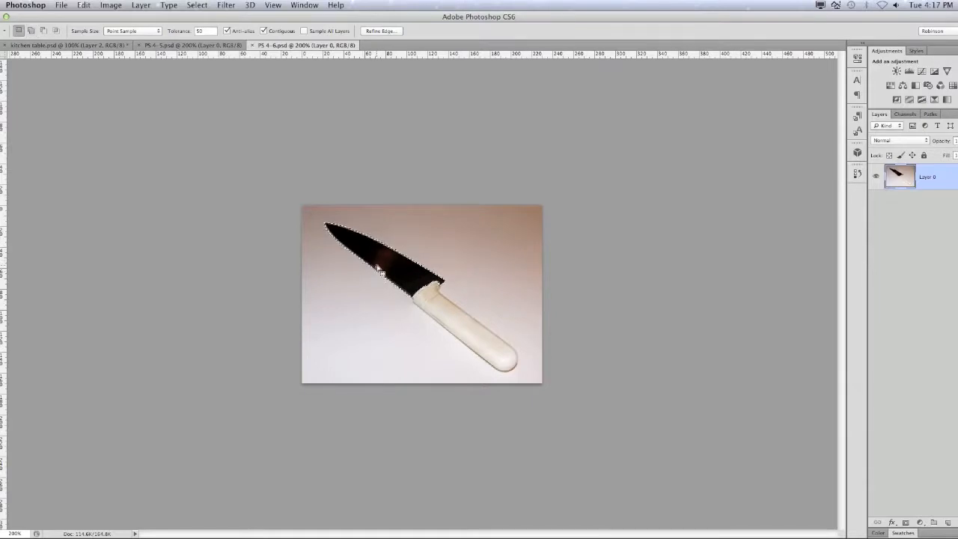
pyautogui.press('shift')
pyautogui.press('shift')
pyautogui.keyDown('shift'); pyautogui.click(437, 303); pyautogui.keyUp('shift')
pyautogui.press('super+d')
# Select the blade with the Magic Wand again and add the handle using the Quick Selection tool with a 15-pixel brush.
pyautogui.click(390, 269)
pyautogui.press('shift')
pyautogui.click(30, 100)
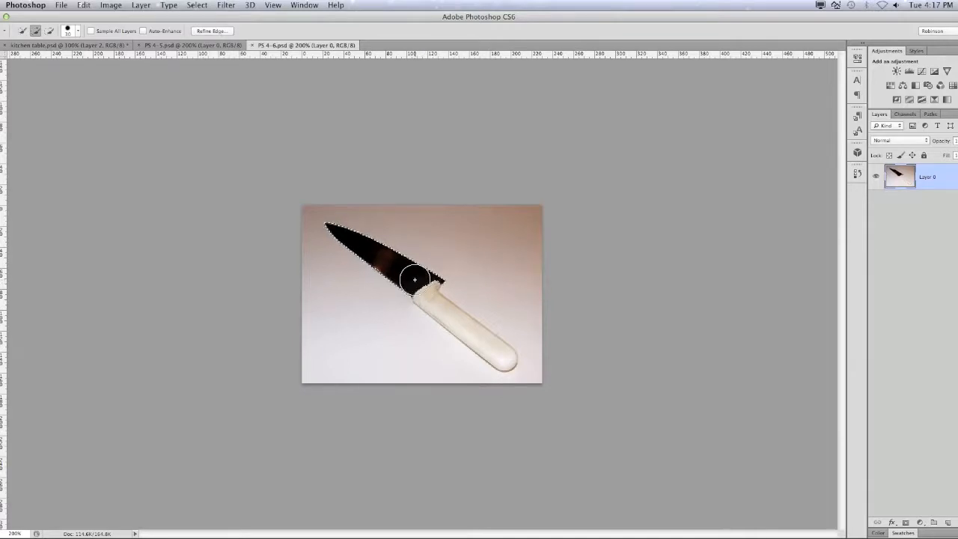
pyautogui.press('[')
pyautogui.press('[')
pyautogui.press('[')
pyautogui.moveTo(416, 286)
pyautogui.mouseDown()
pyautogui.moveTo(443, 295)
pyautogui.moveTo(475, 331)
pyautogui.mouseUp()
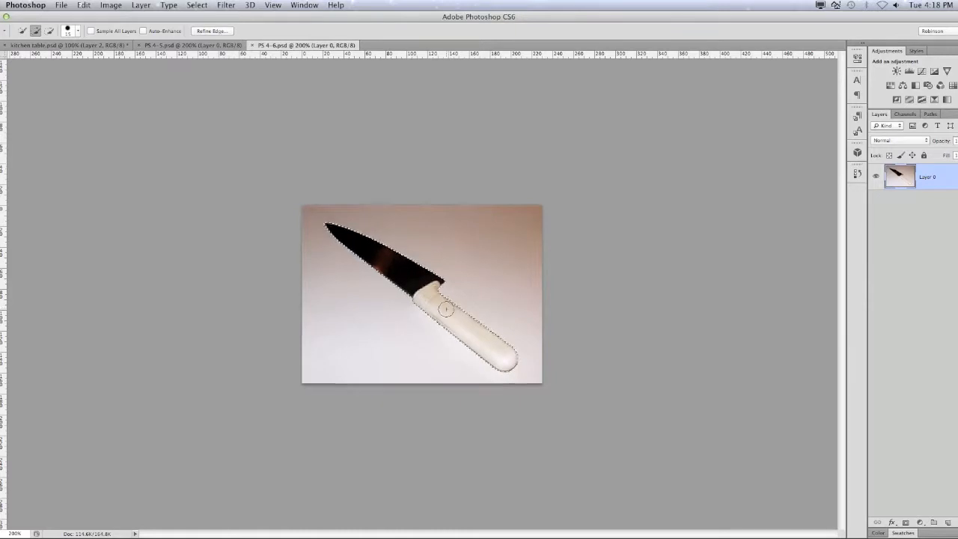
# Move the selected knife into kitchen table.psd, place it in front of the casserole dish and defringe its layer.
pyautogui.press('v')
pyautogui.moveTo(446, 314); pyautogui.dragTo(101, 57)
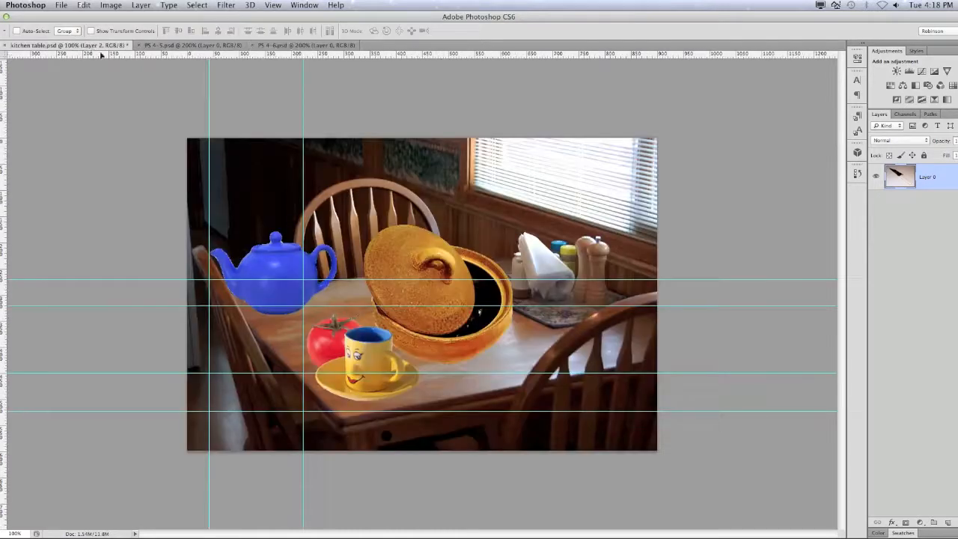
pyautogui.moveTo(472, 401); pyautogui.dragTo(479, 398)
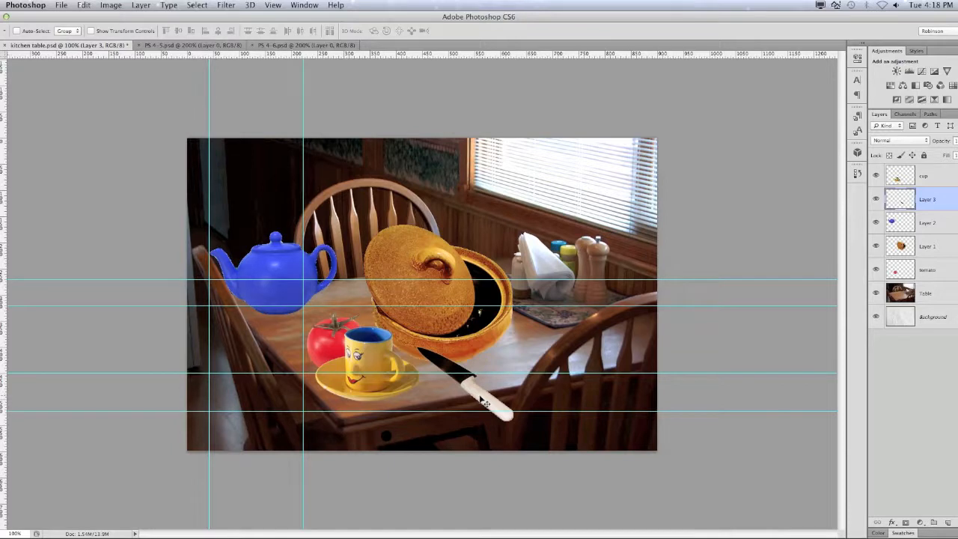
pyautogui.click(142, 5)
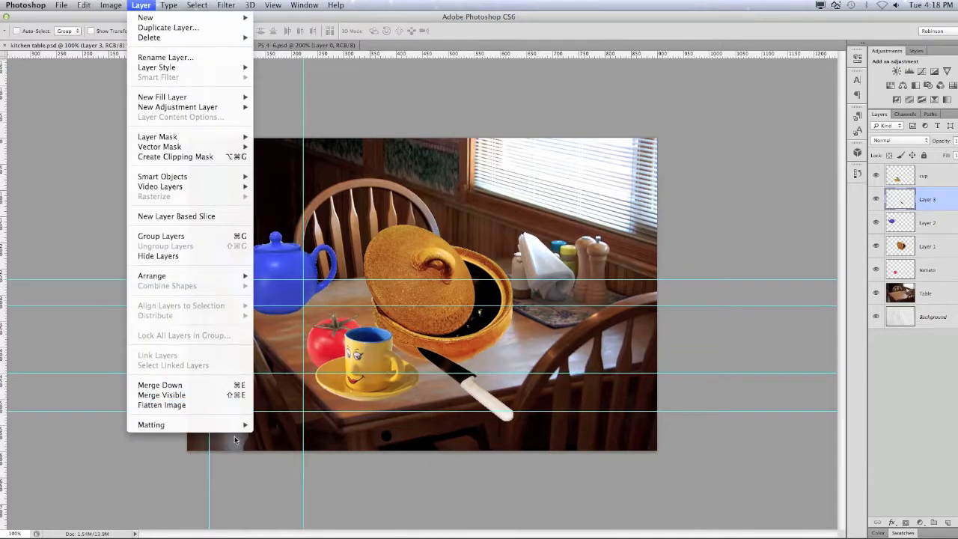
pyautogui.moveTo(234, 432)
pyautogui.click(290, 436)
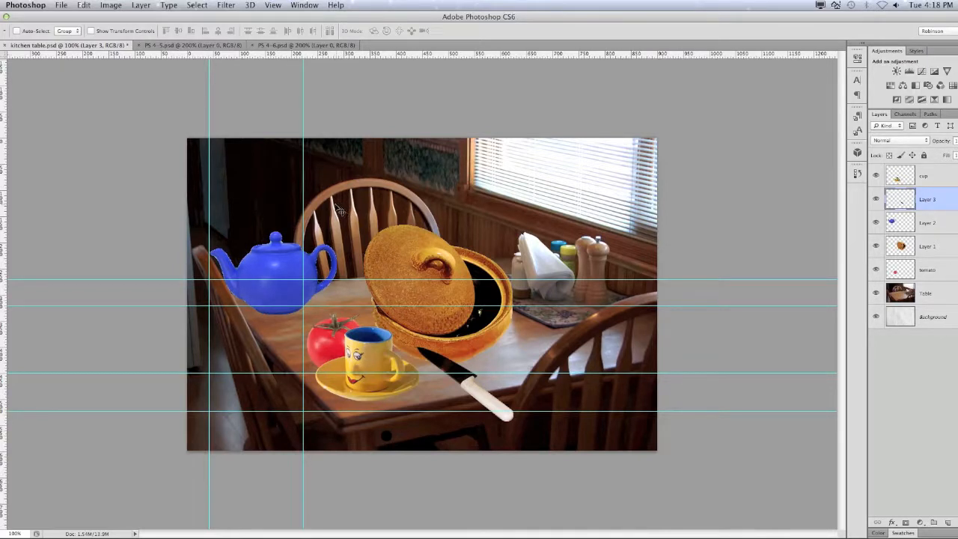
# Flip the knife vertically and reposition it on the table between the cup and the front chair.
pyautogui.click(85, 4)
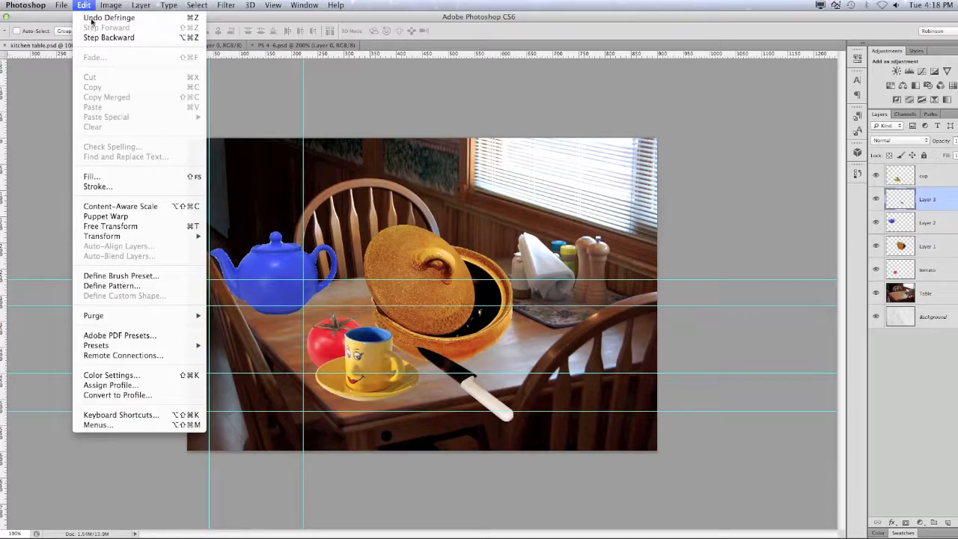
pyautogui.moveTo(144, 238)
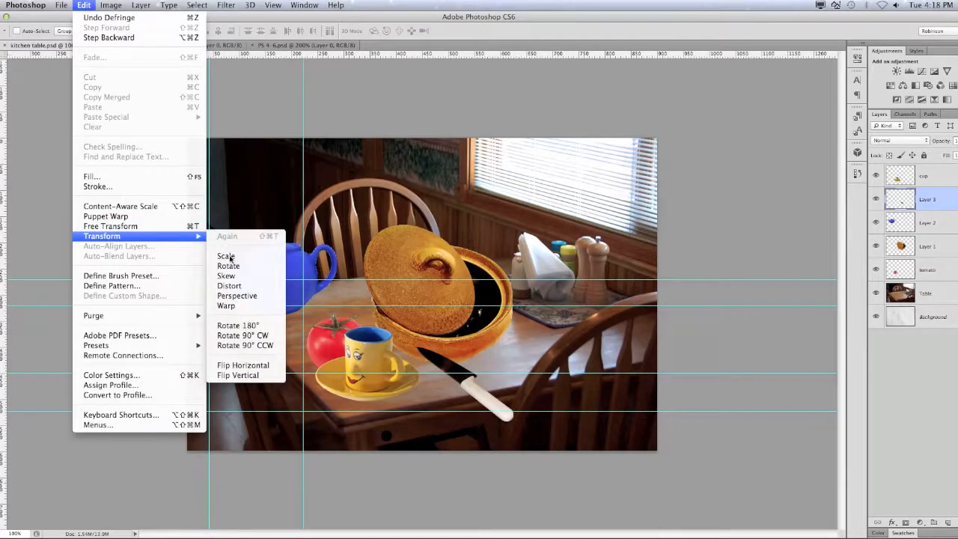
pyautogui.click(242, 375)
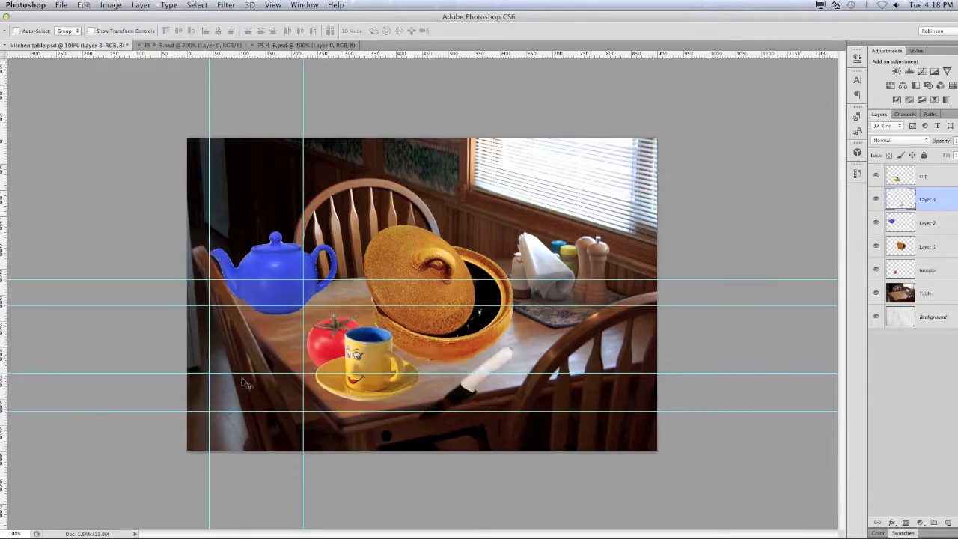
pyautogui.moveTo(470, 389); pyautogui.dragTo(473, 367)
# Rotate the knife about 13.4° clockwise and shift it slightly to the right, away from the saucer.
pyautogui.press('super+t')
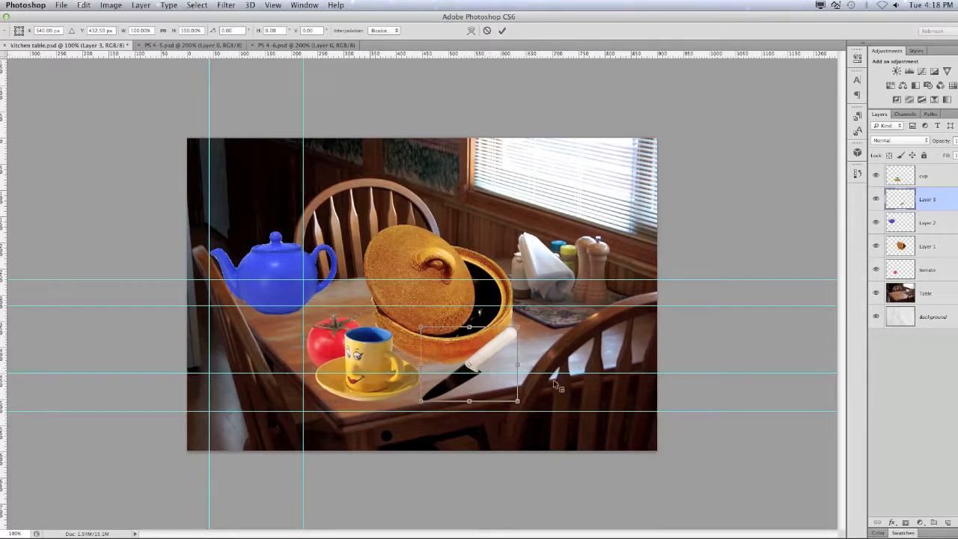
pyautogui.moveTo(532, 332); pyautogui.dragTo(538, 335)
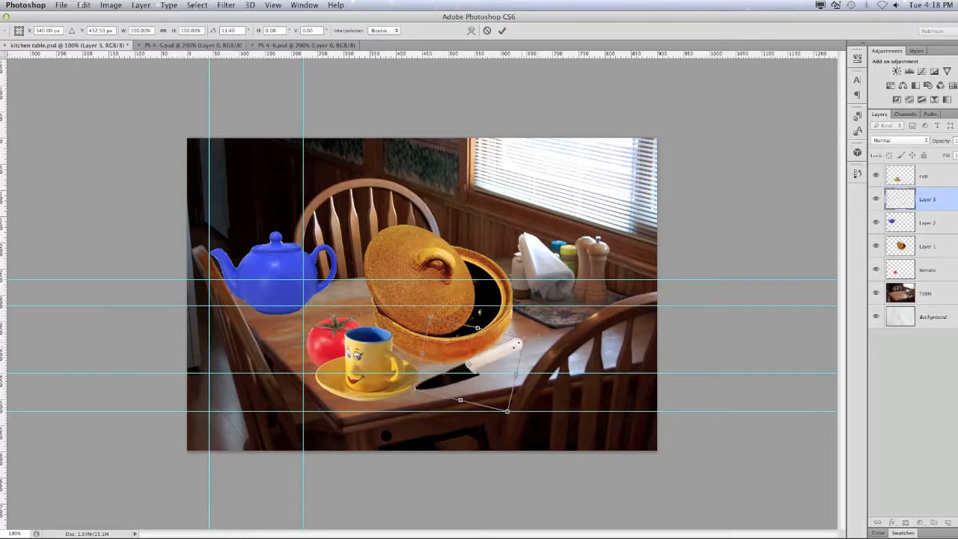
pyautogui.moveTo(494, 359); pyautogui.dragTo(504, 358)
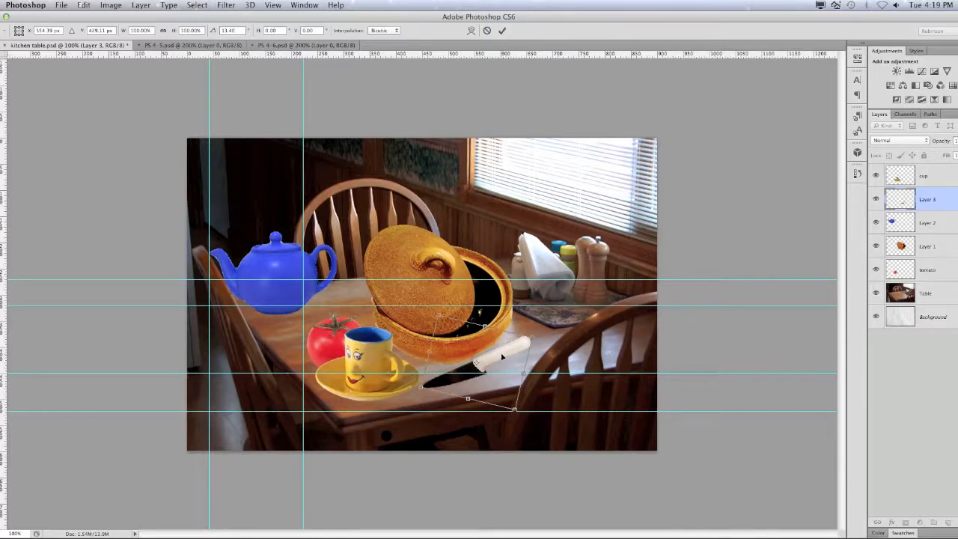
pyautogui.press('Return')
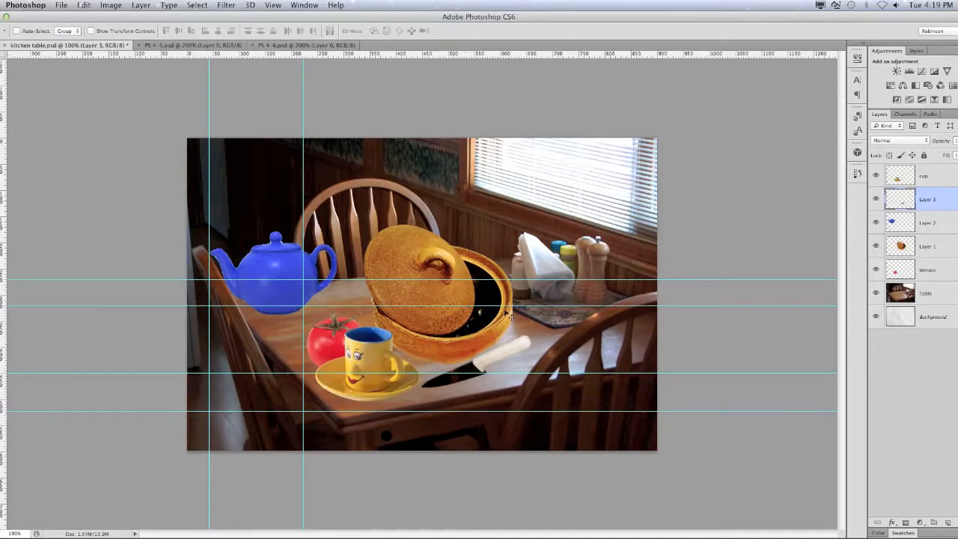
# Remove the dark round spot below the table's front edge on the Table layer with the Healing Brush, sampling the nearby wood.
pyautogui.click(944, 295)
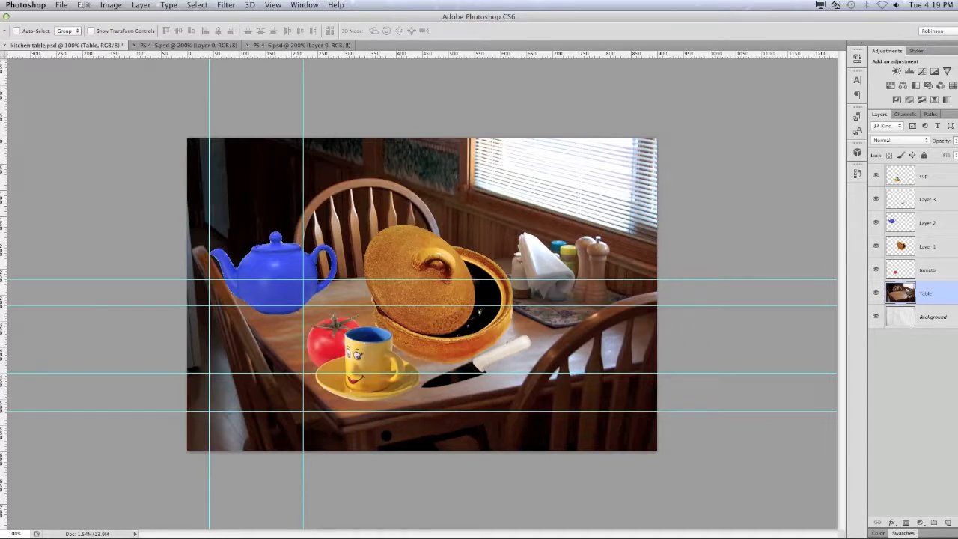
pyautogui.click(1, 141)
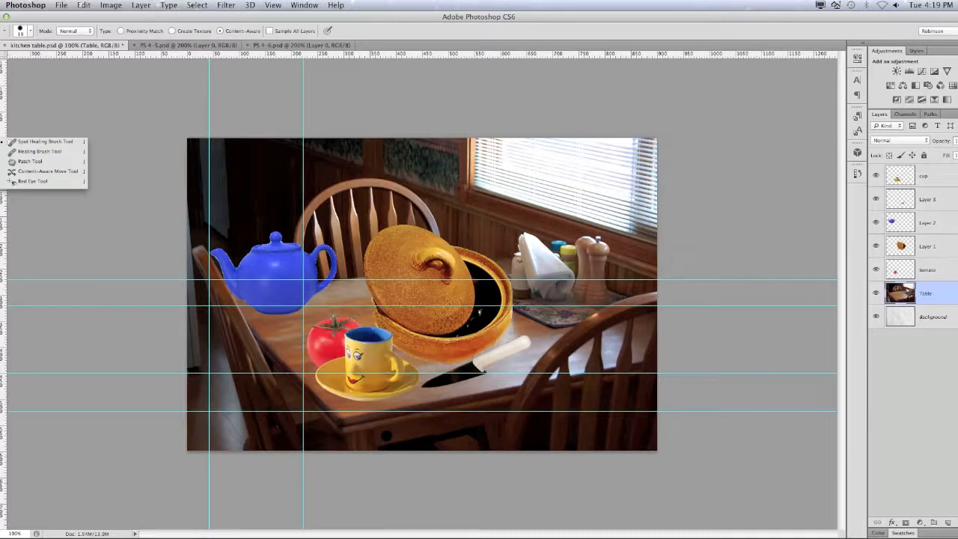
pyautogui.click(28, 152)
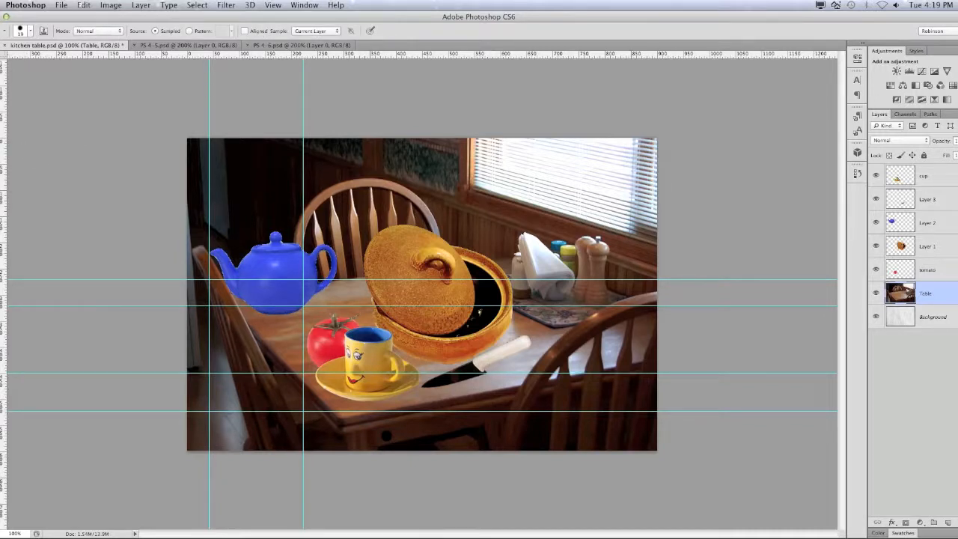
pyautogui.click(31, 32)
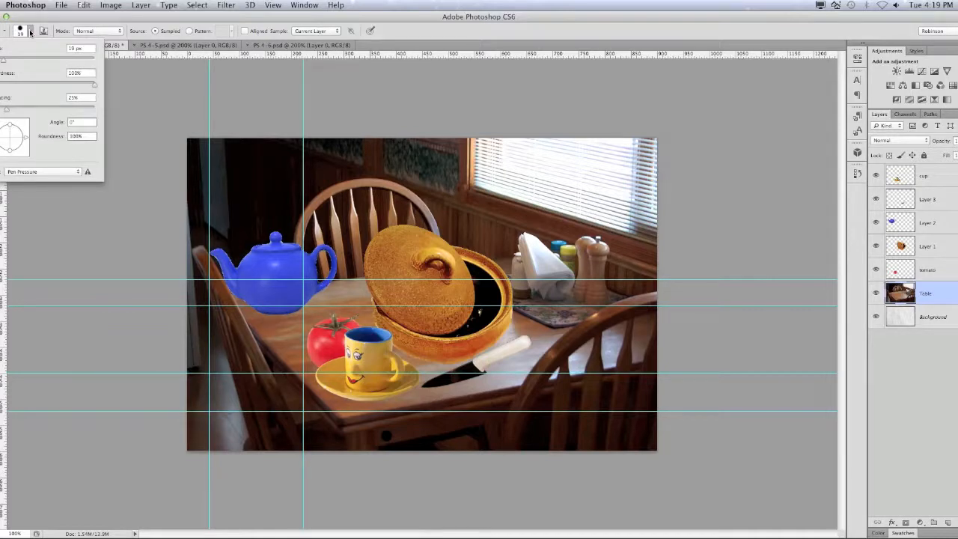
pyautogui.click(30, 32)
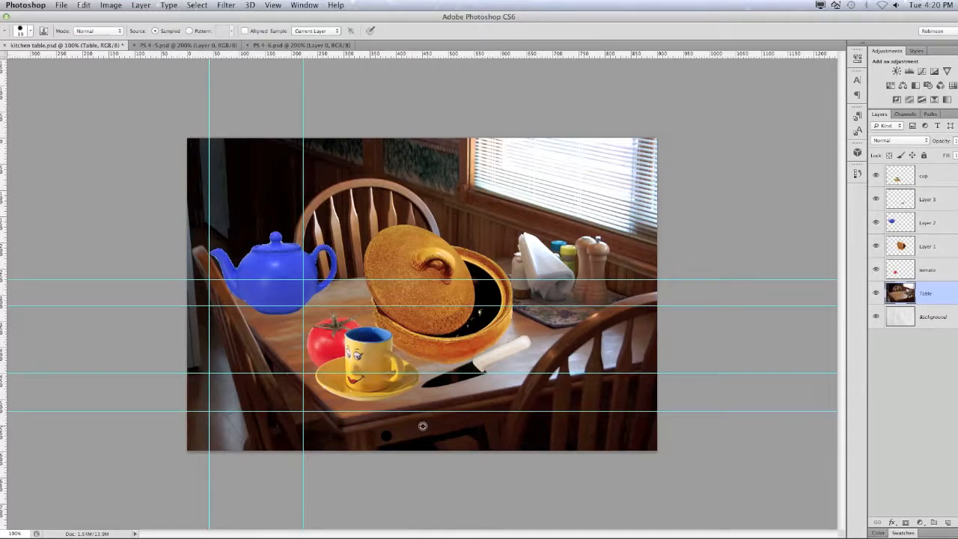
pyautogui.scroll(1, 423, 426)
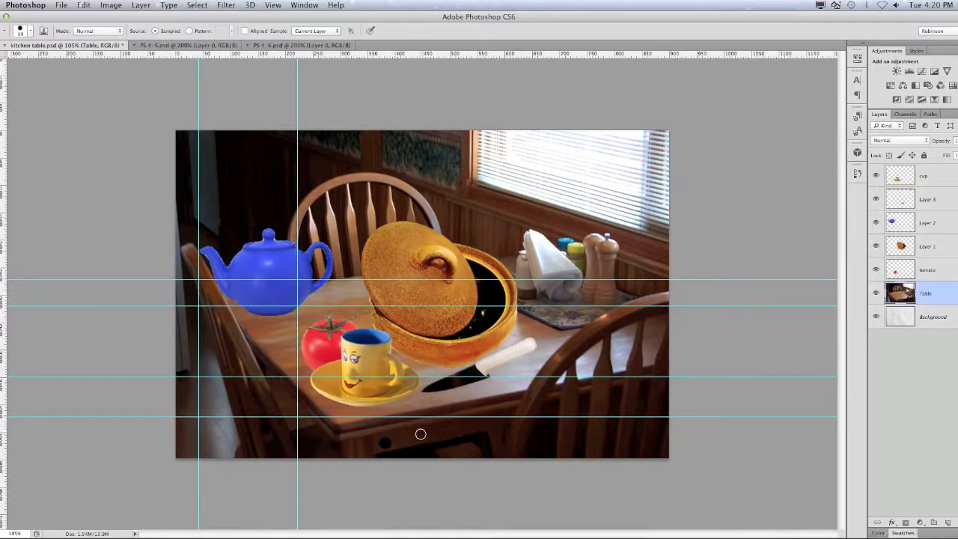
pyautogui.keyDown('alt'); pyautogui.click(421, 434); pyautogui.keyUp('alt')
pyautogui.moveTo(394, 440); pyautogui.dragTo(392, 440)
pyautogui.moveTo(392, 440); pyautogui.dragTo(387, 442)
pyautogui.keyDown('alt'); pyautogui.click(405, 438); pyautogui.keyUp('alt')
pyautogui.moveTo(390, 439)
pyautogui.mouseDown()
pyautogui.moveTo(382, 444)
pyautogui.moveTo(404, 441)
pyautogui.moveTo(381, 442)
pyautogui.moveTo(401, 444)
pyautogui.mouseUp()
pyautogui.keyDown('alt'); pyautogui.click(407, 438); pyautogui.keyUp('alt')
pyautogui.click(437, 446)
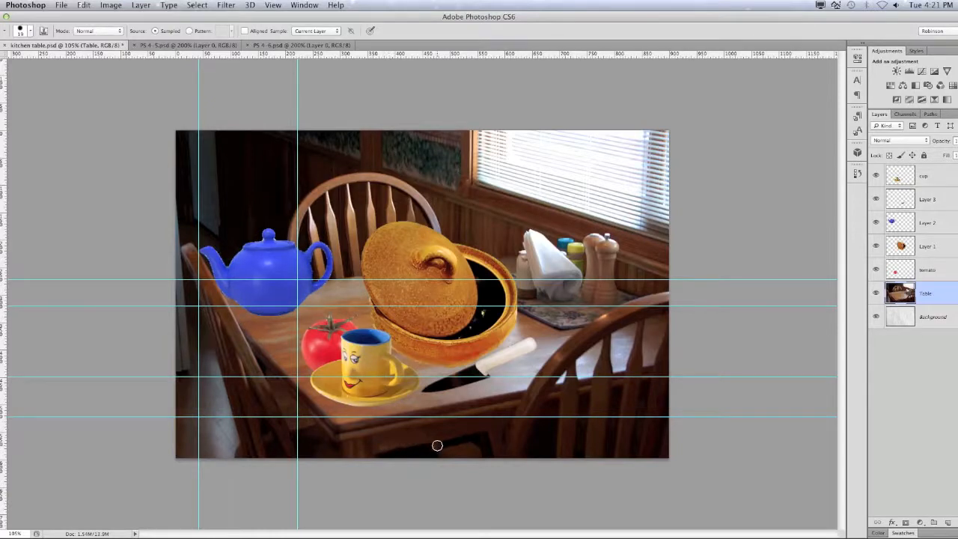